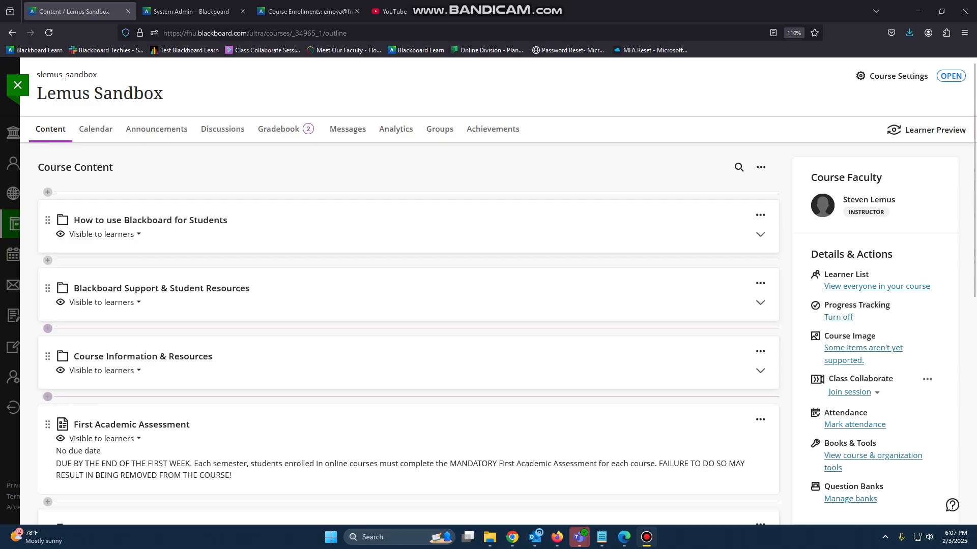
Create a new document between the First Academic Assessment and BB Admin Videos items and add a Content block to it.
scroll(407, 305, down, 1)
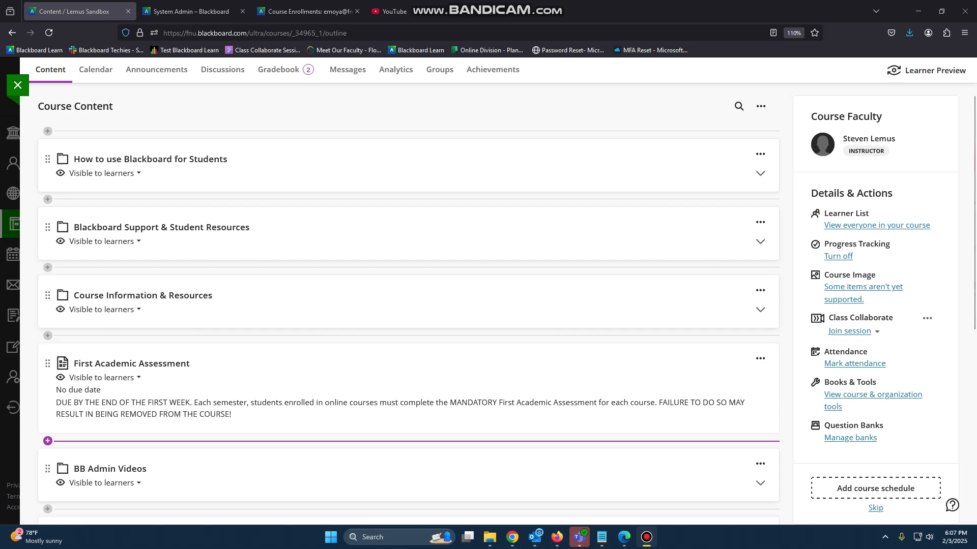
click(48, 441)
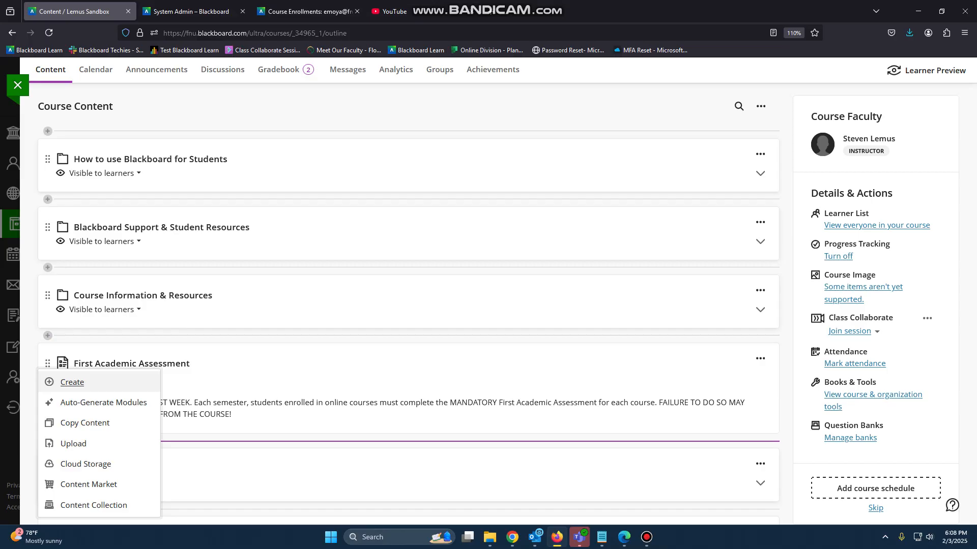
key(Return)
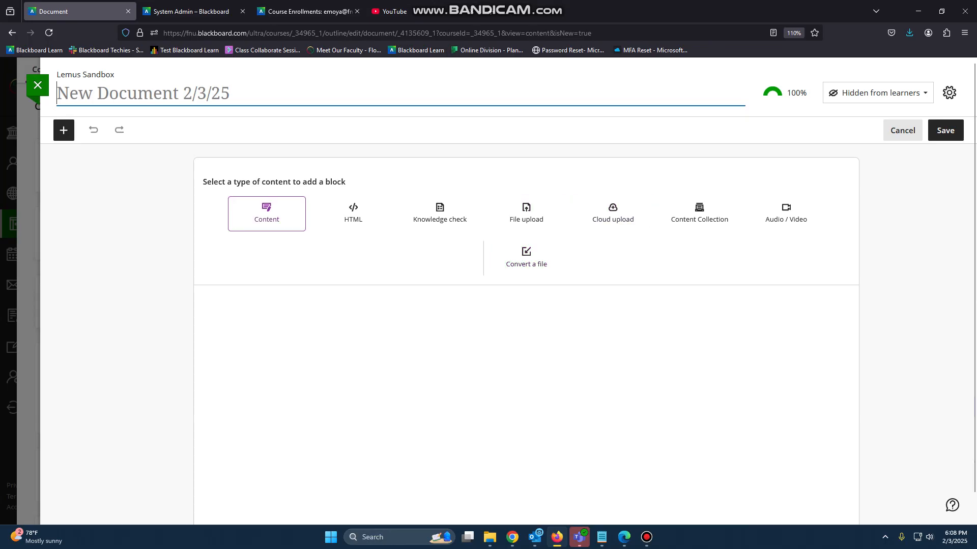
key(Return)
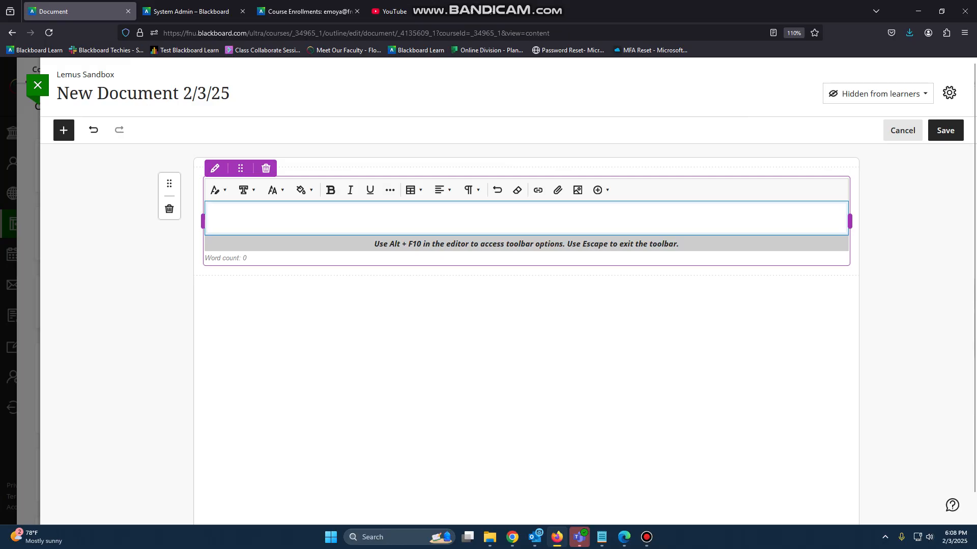
Enter "Hello World" in the content block, then try inserting a 3 x 3 table.
text(Hello)
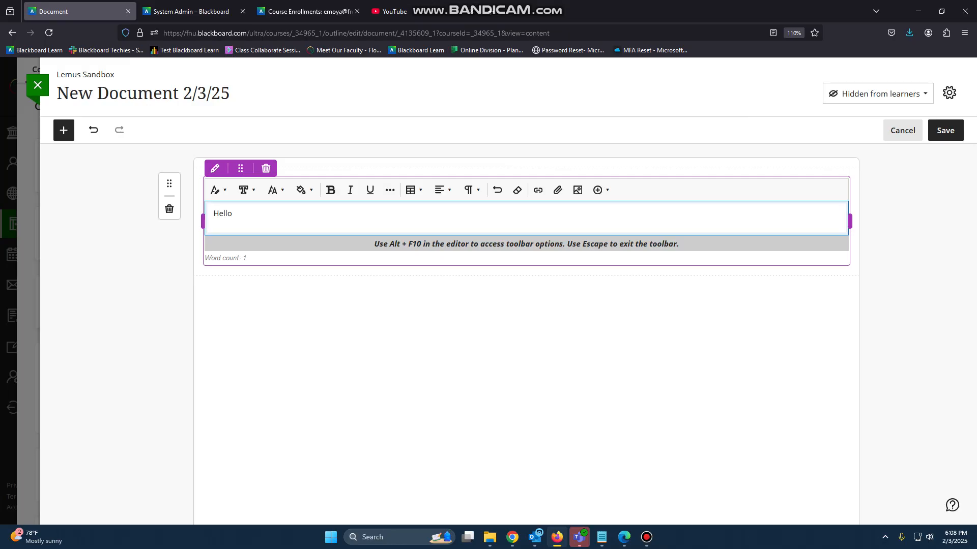
text( World)
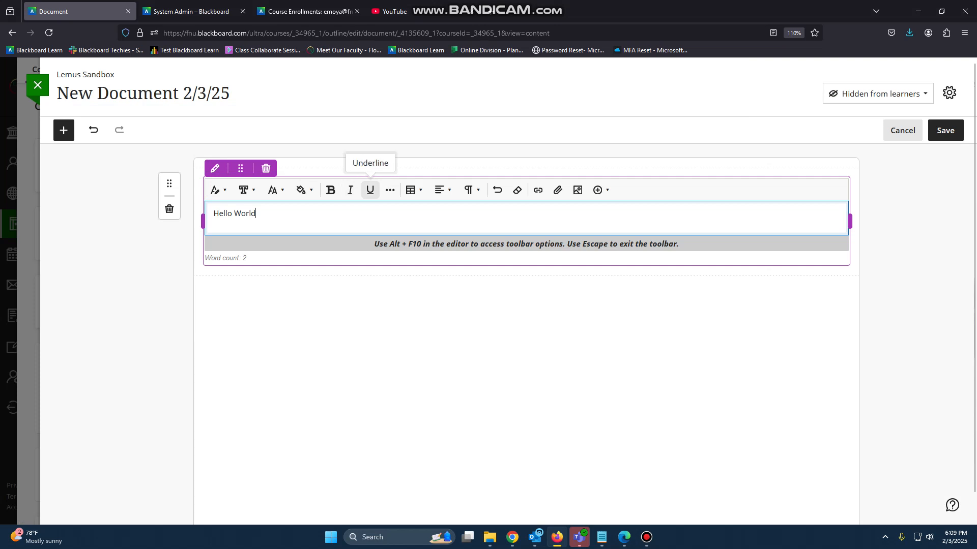
click(390, 190)
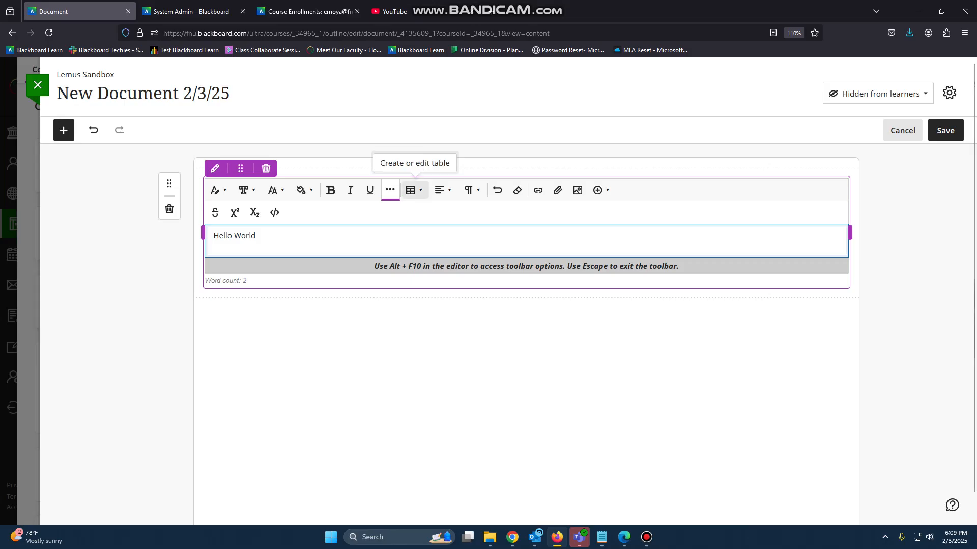
click(414, 190)
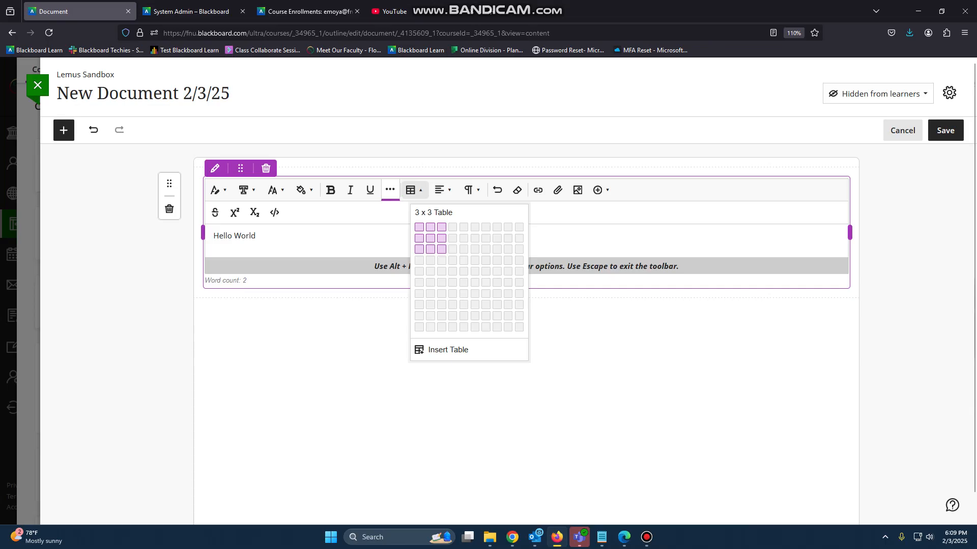
click(442, 249)
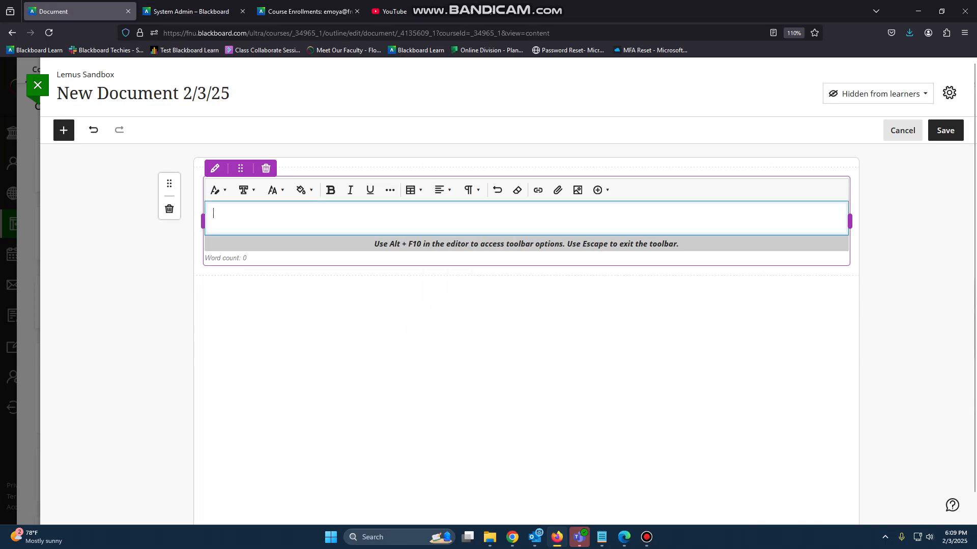
Enter "Hello world" in the emptied content block and center the text.
text(Hello world)
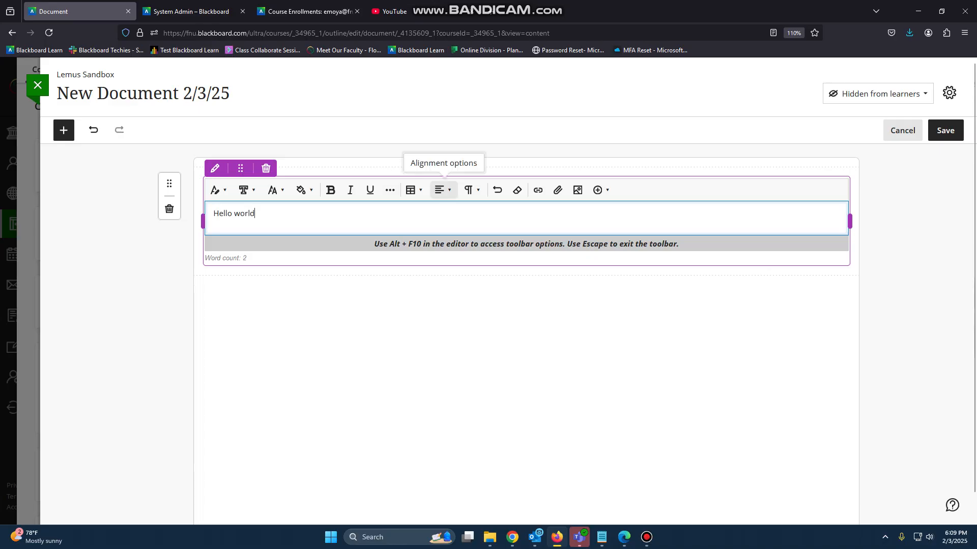
click(444, 190)
click(452, 236)
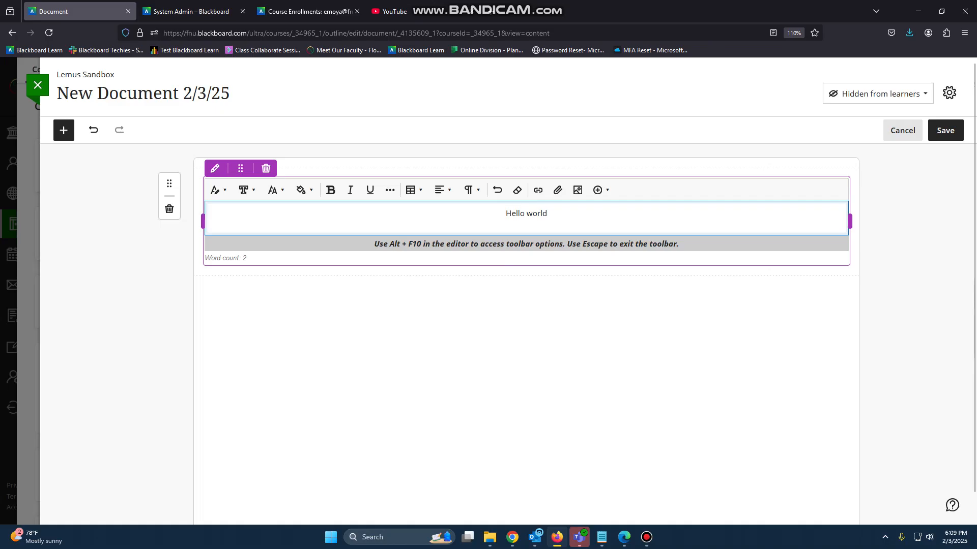
Add a left-aligned bulleted list under "Hello world" with two items, both reading "test".
key(Return)
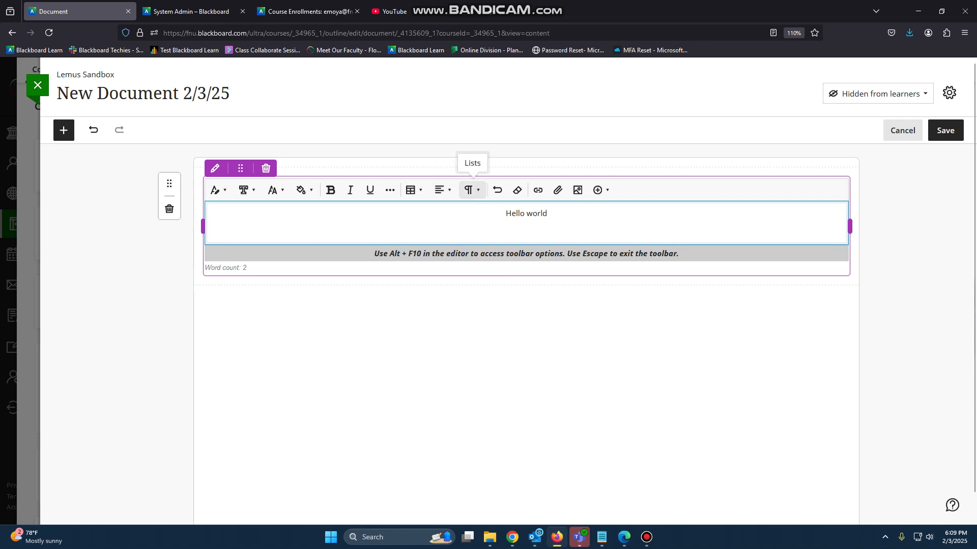
click(471, 189)
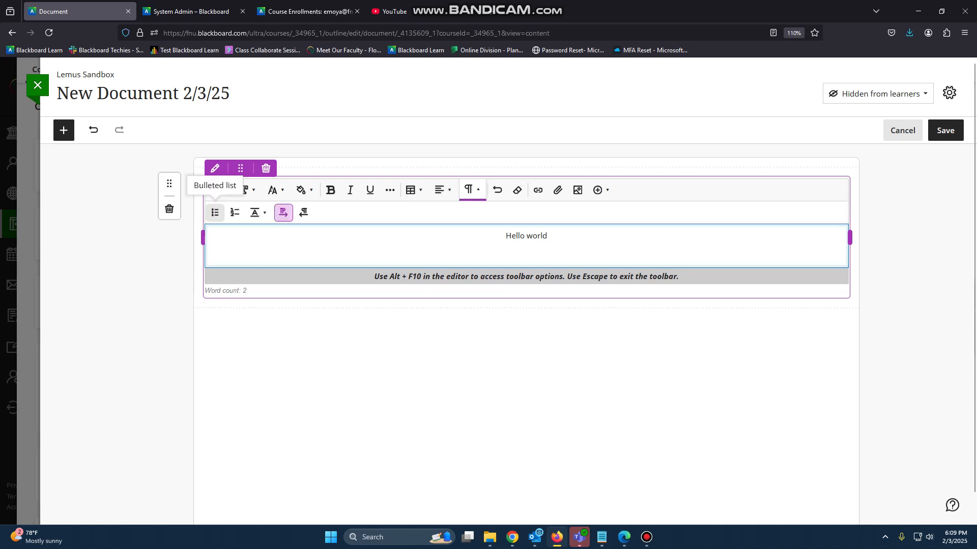
click(215, 213)
click(442, 190)
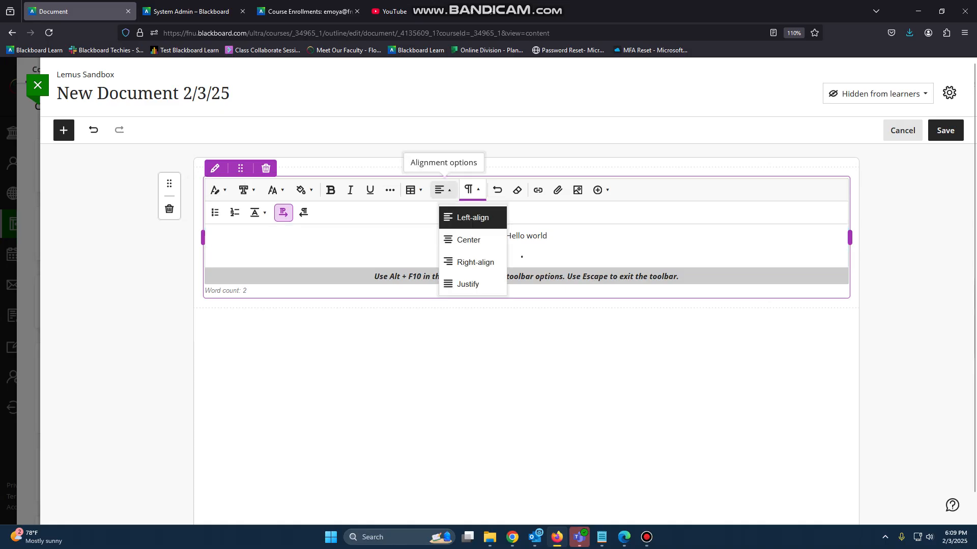
click(472, 218)
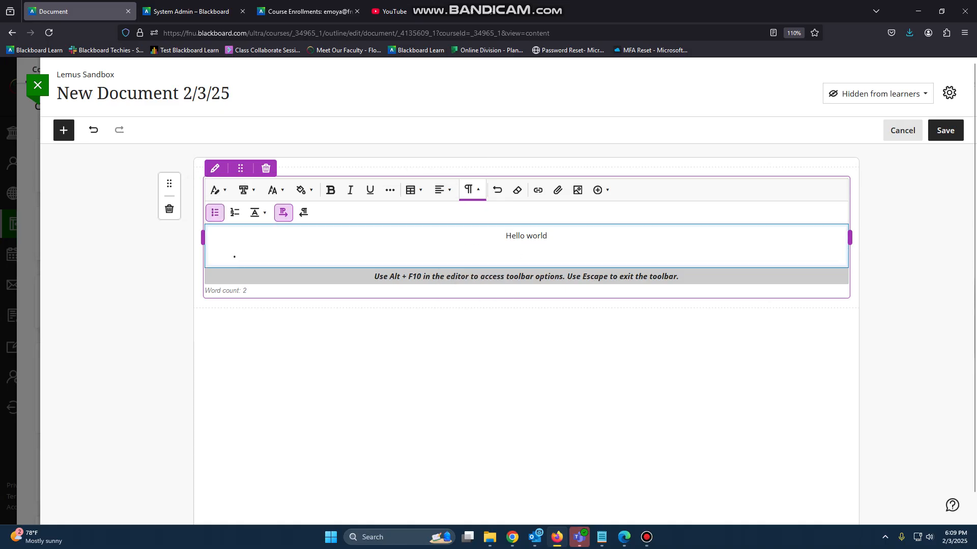
text(test)
key(Return)
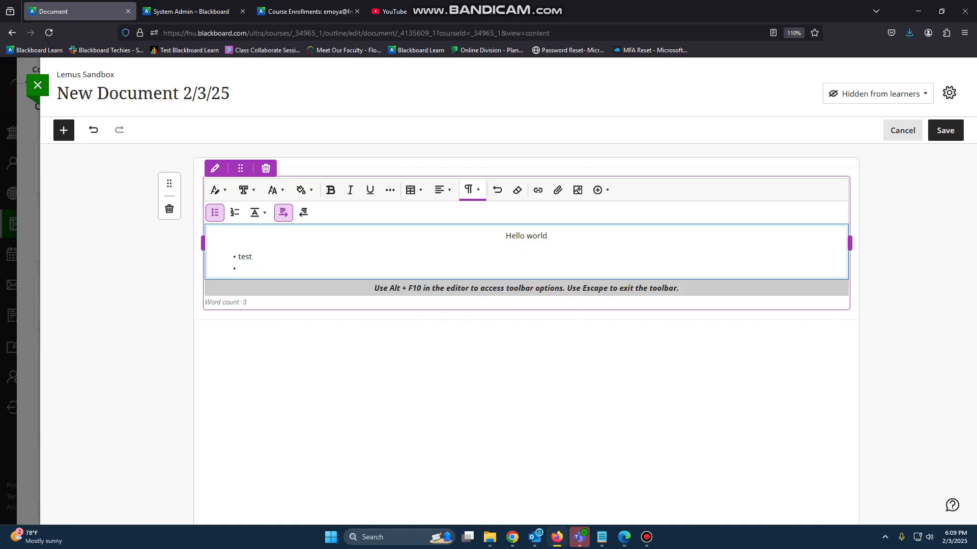
text(test)
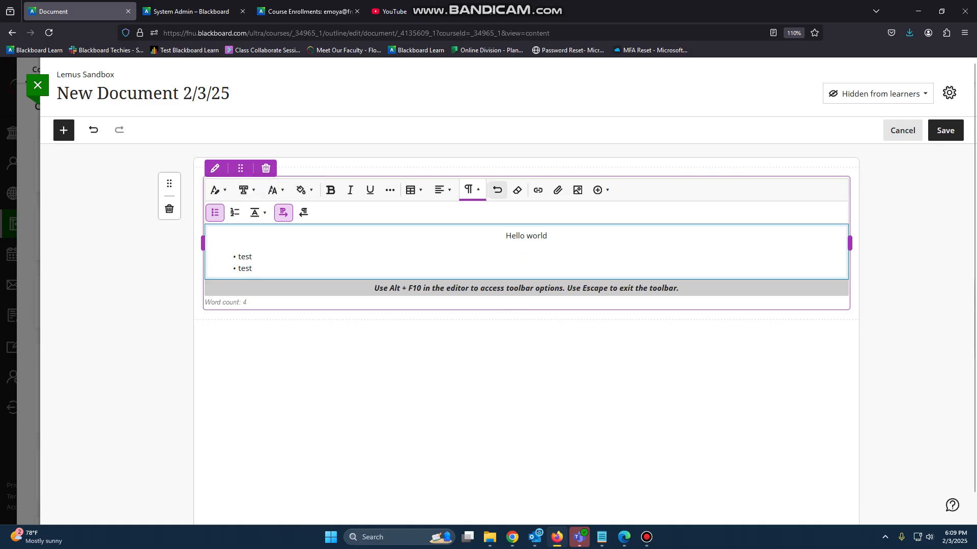
Undo the bulleted list and the centering of "Hello world".
click(497, 190)
click(497, 190)
click(497, 190)
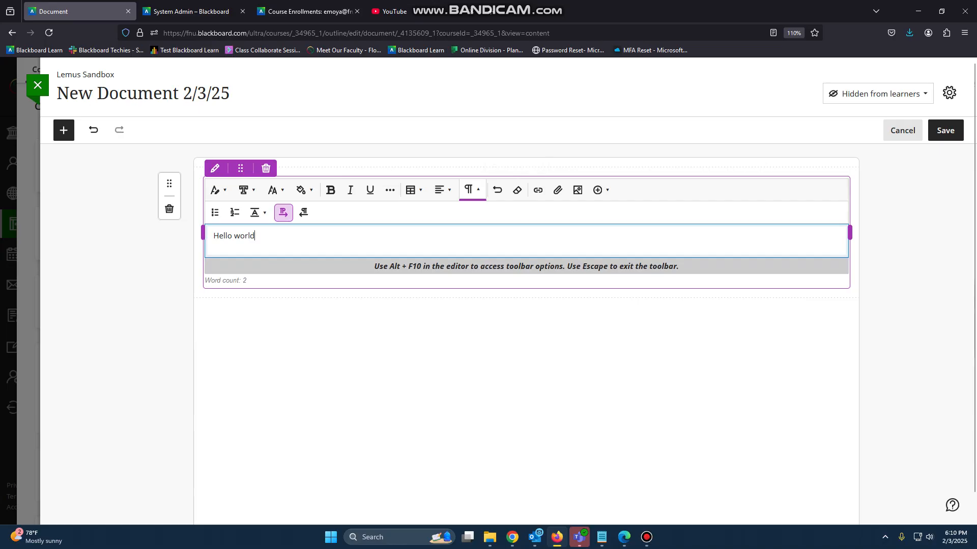
Start a link below "Hello world", copy the Deep Focus Music video's address from YouTube, and return to the Blackboard document.
key(Return)
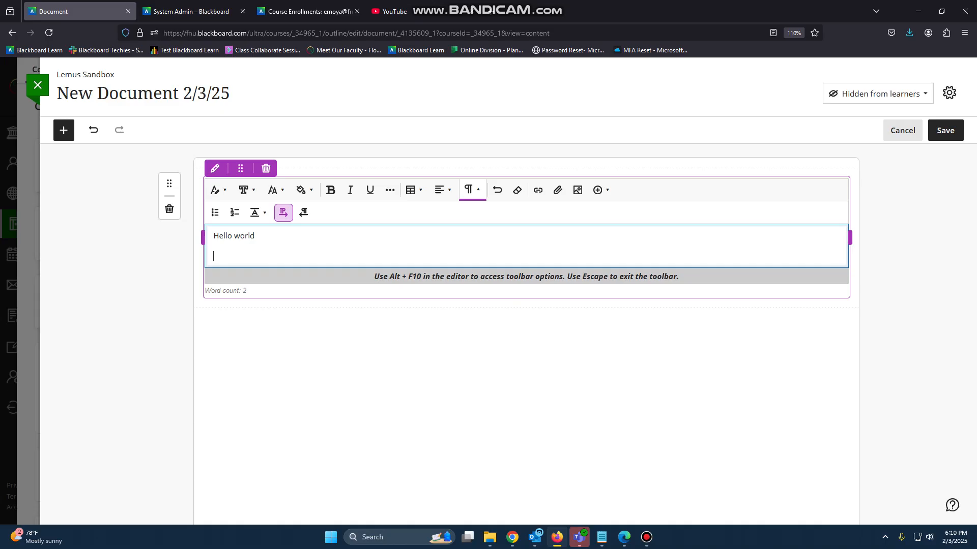
key(Return)
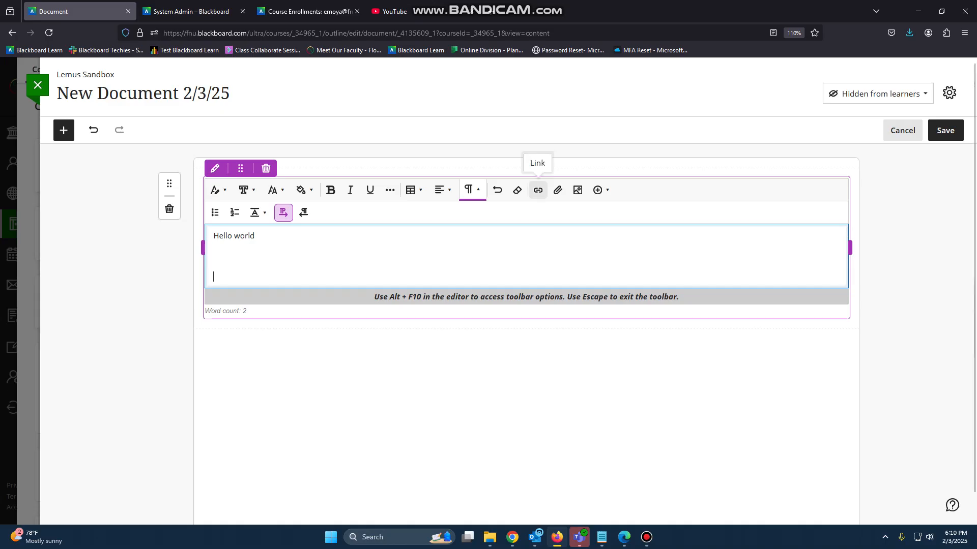
click(538, 190)
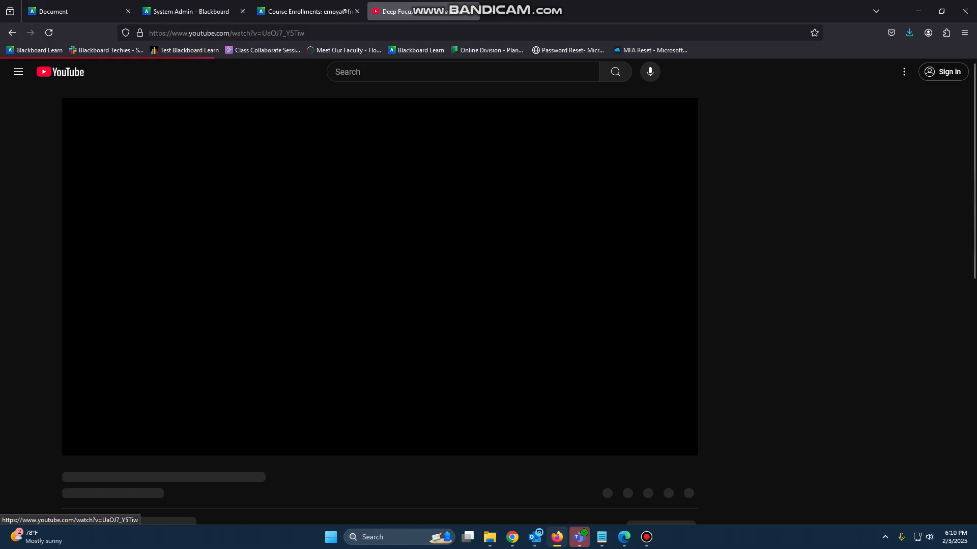
click(227, 33)
key(ctrl+c)
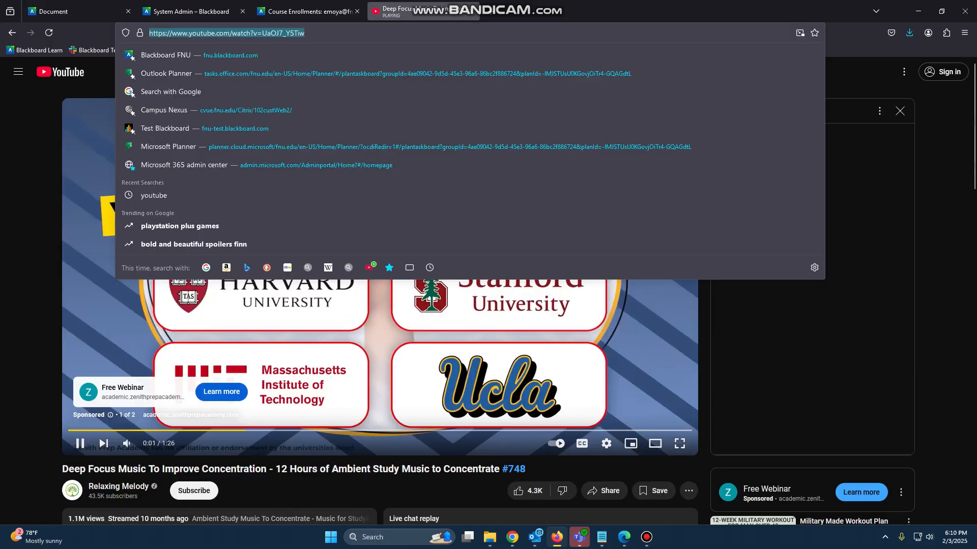
key(ctrl+w)
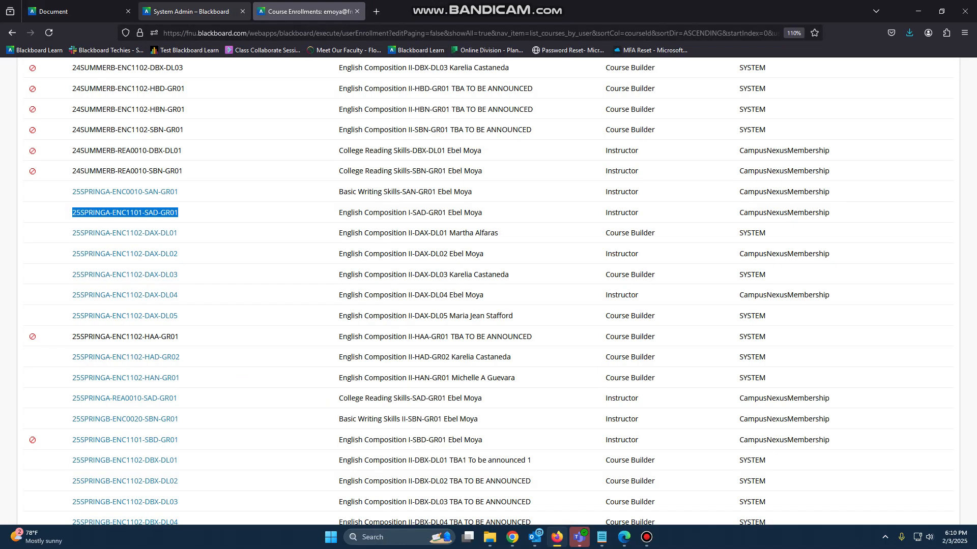
click(76, 11)
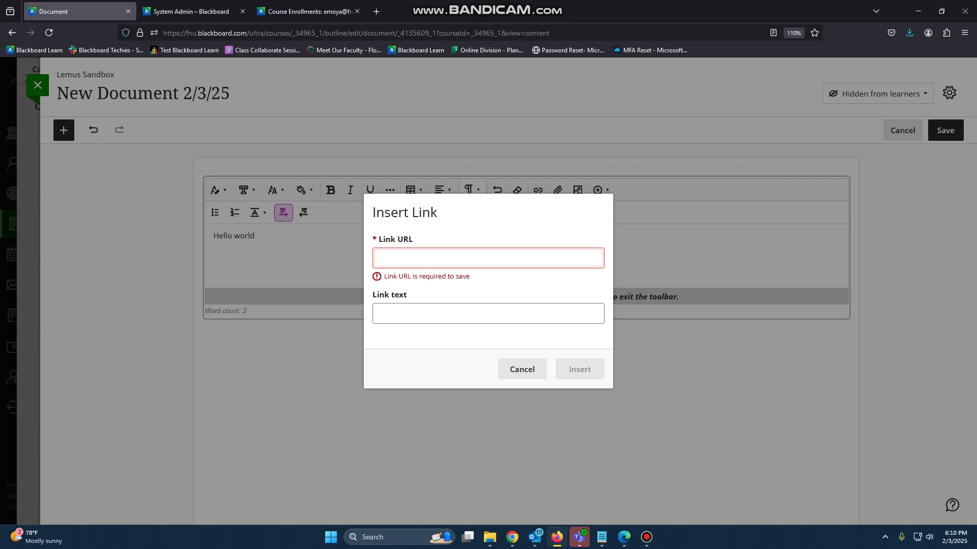
Insert the link using the copied YouTube address and the link text "Deep focus".
key(ctrl+v)
key(Tab)
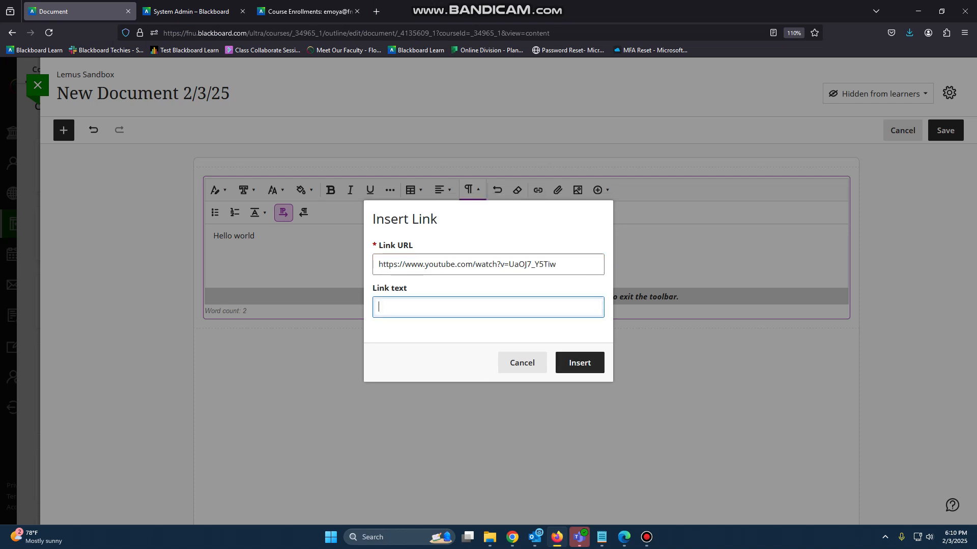
text(Deep focus)
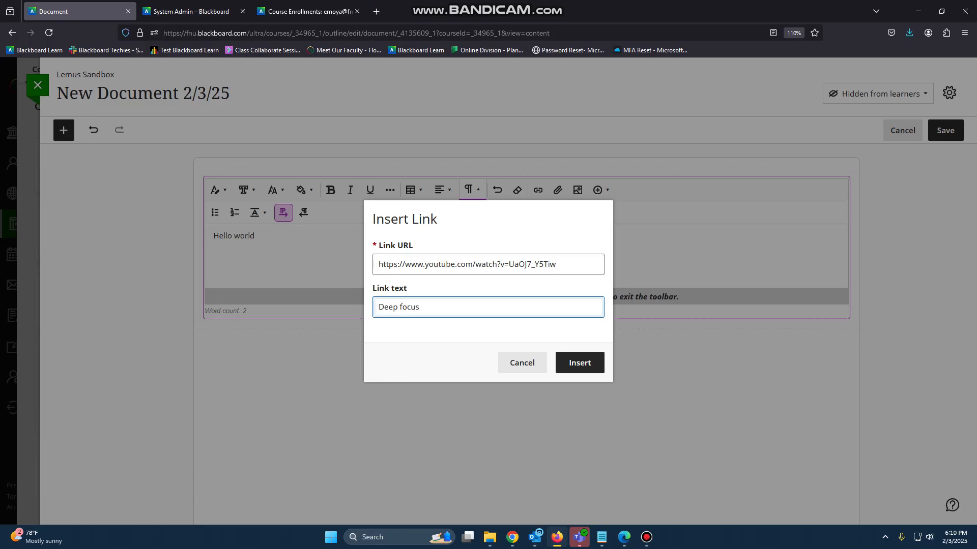
key(Return)
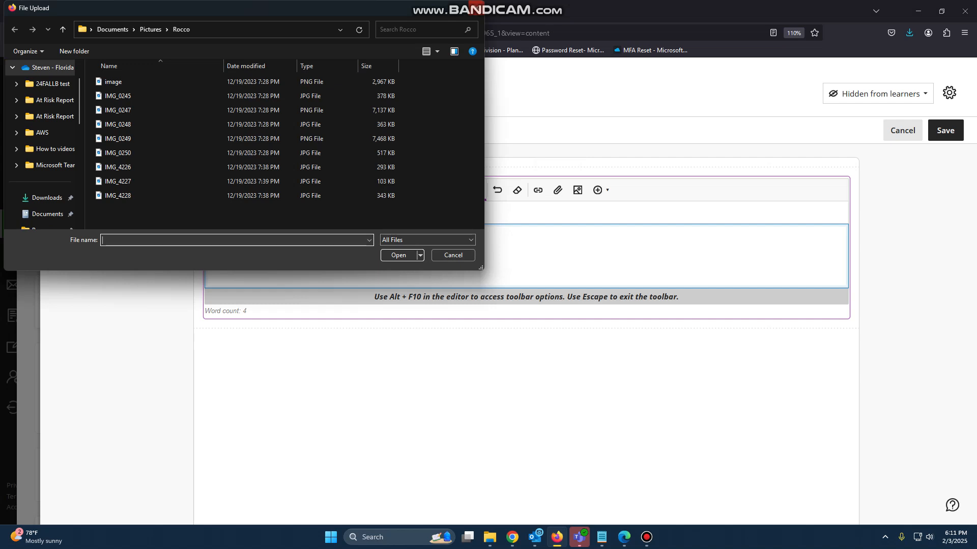
Cancel the file attachment and upload IMG_0245.jpg from the device as an inserted image, using the Original aspect ratio.
key(Escape)
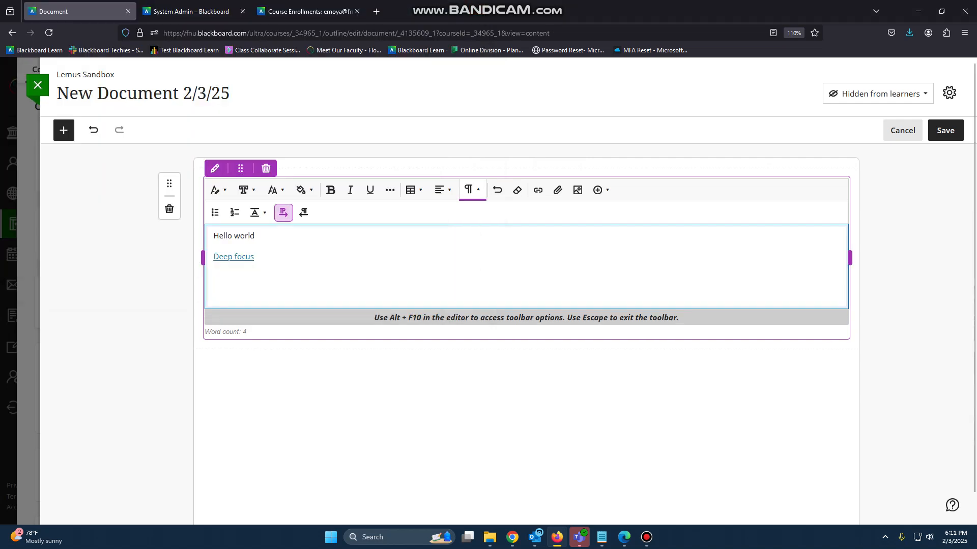
click(577, 189)
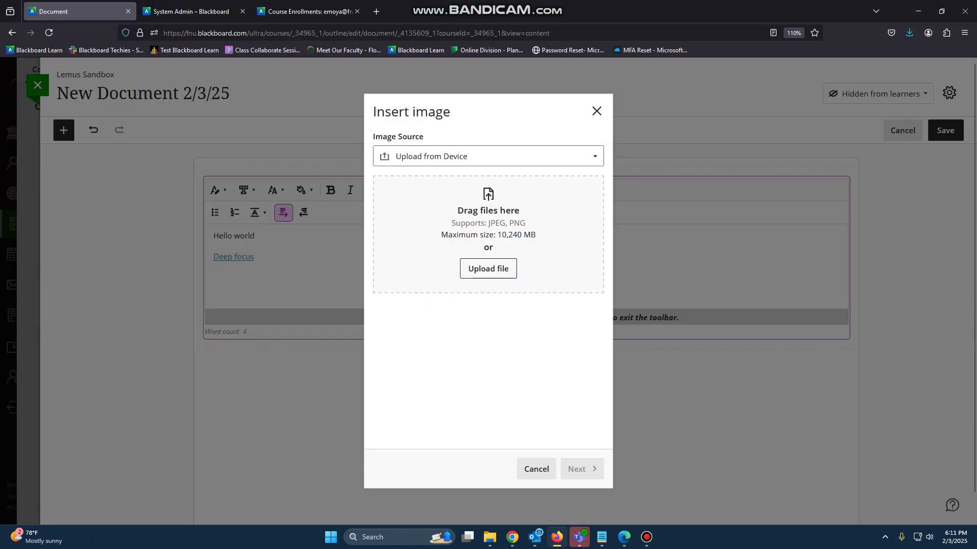
click(481, 268)
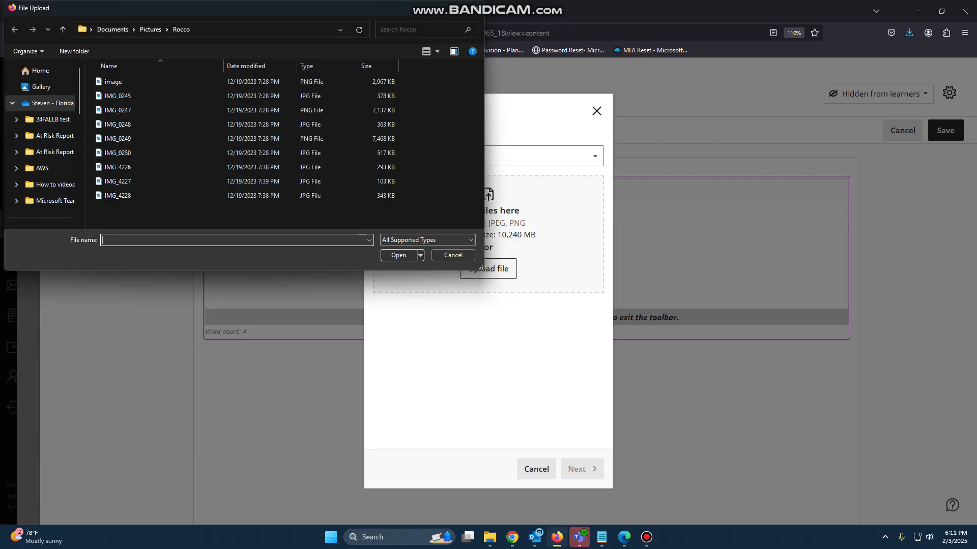
double_click(118, 97)
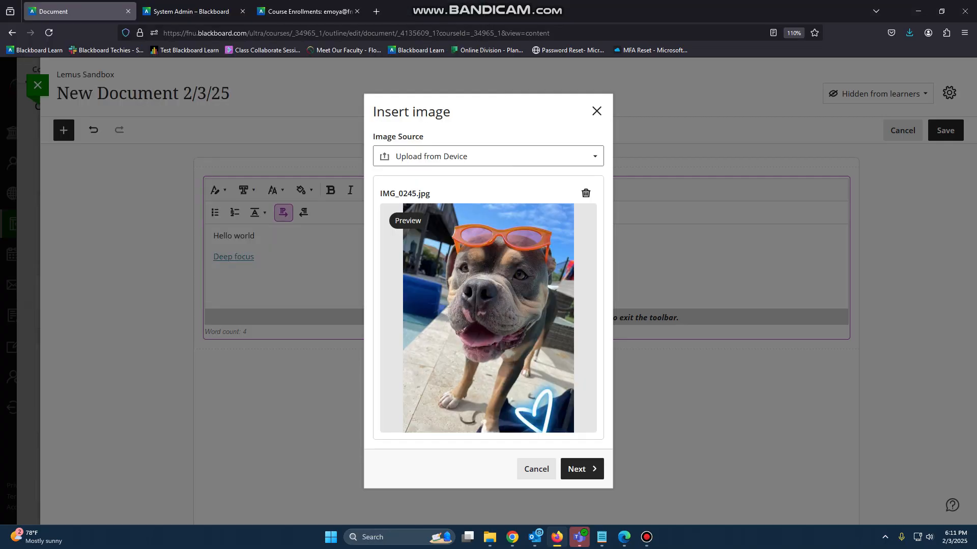
click(582, 469)
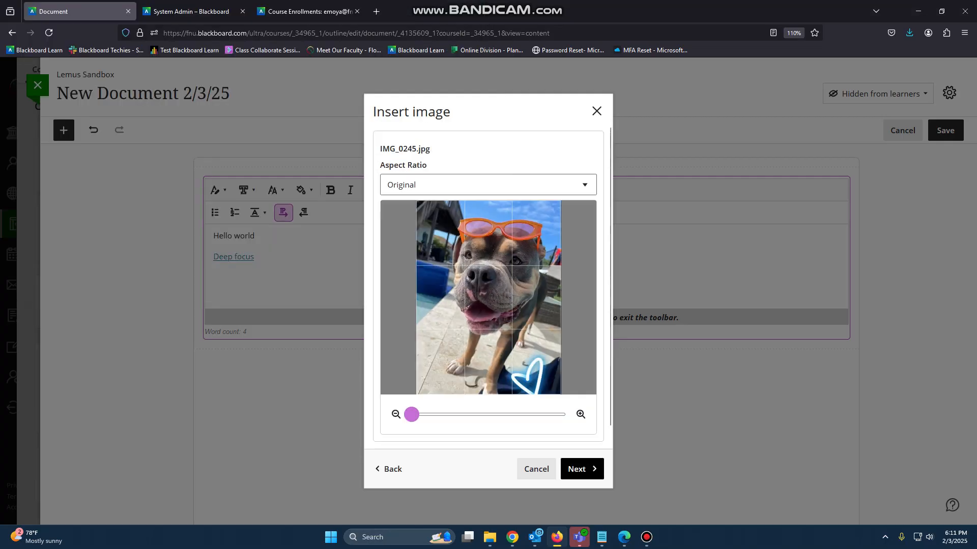
click(582, 469)
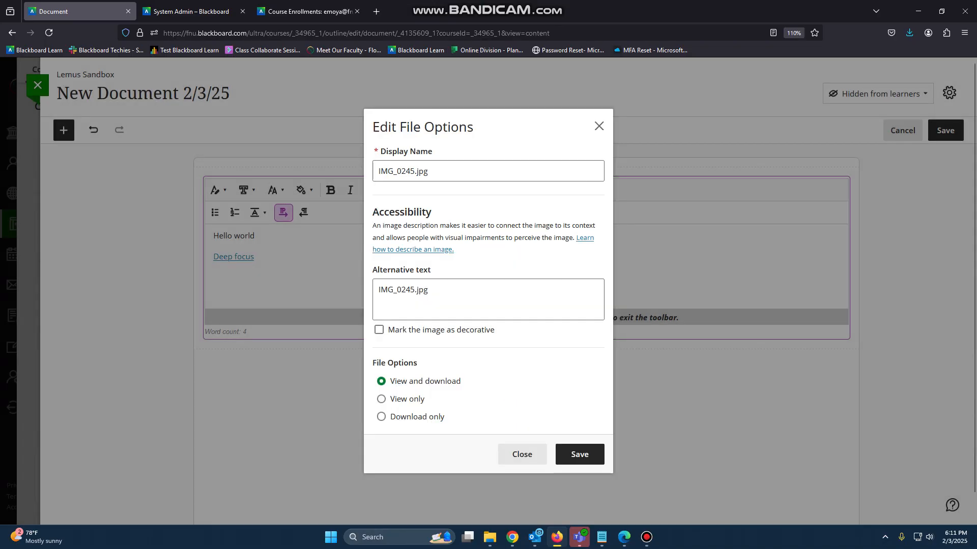
Insert IMG_0245.jpg with its file option set to View only, and add a blank line below the image.
click(382, 399)
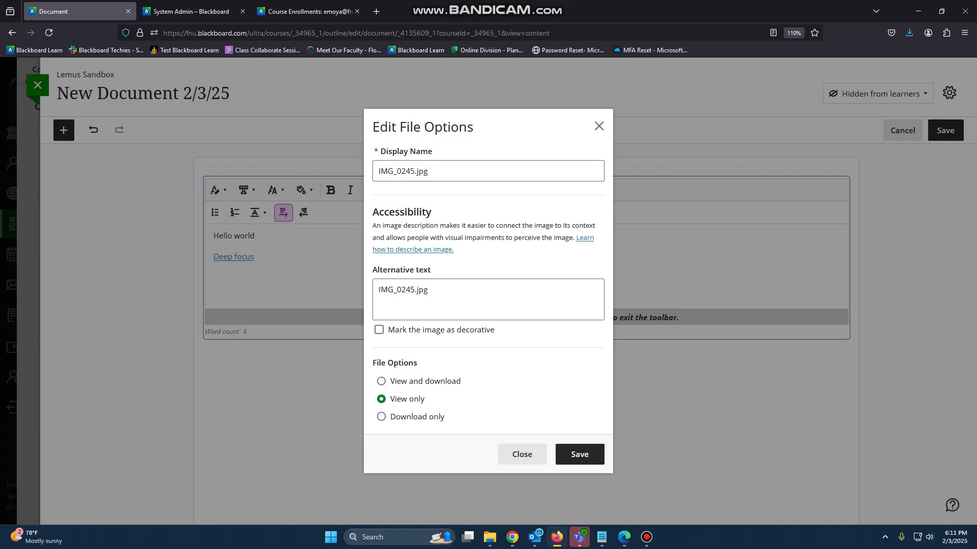
triple_click(403, 172)
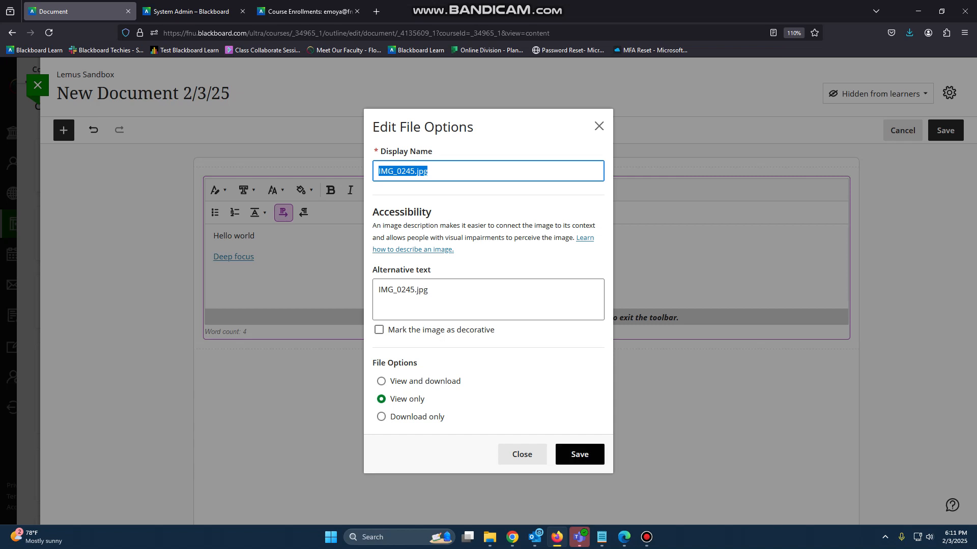
click(579, 454)
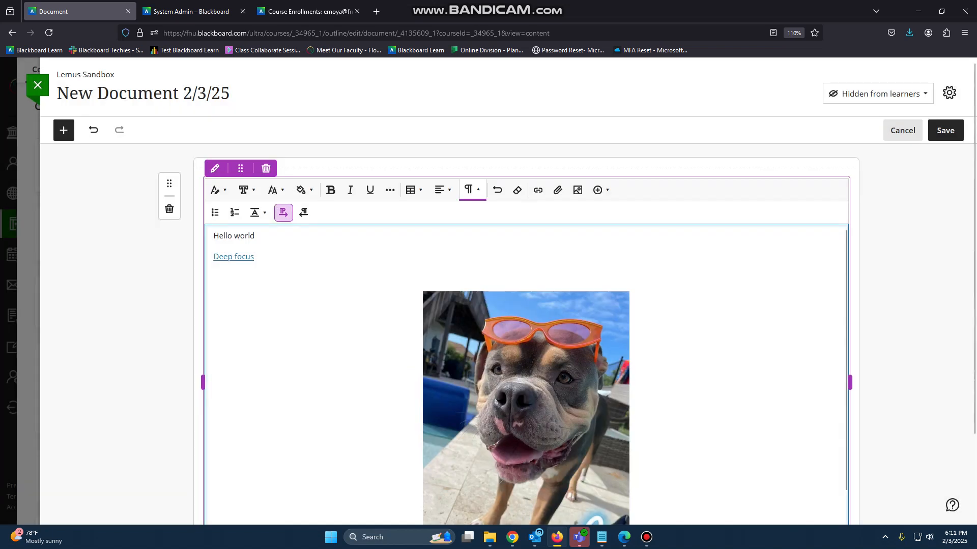
key(Return)
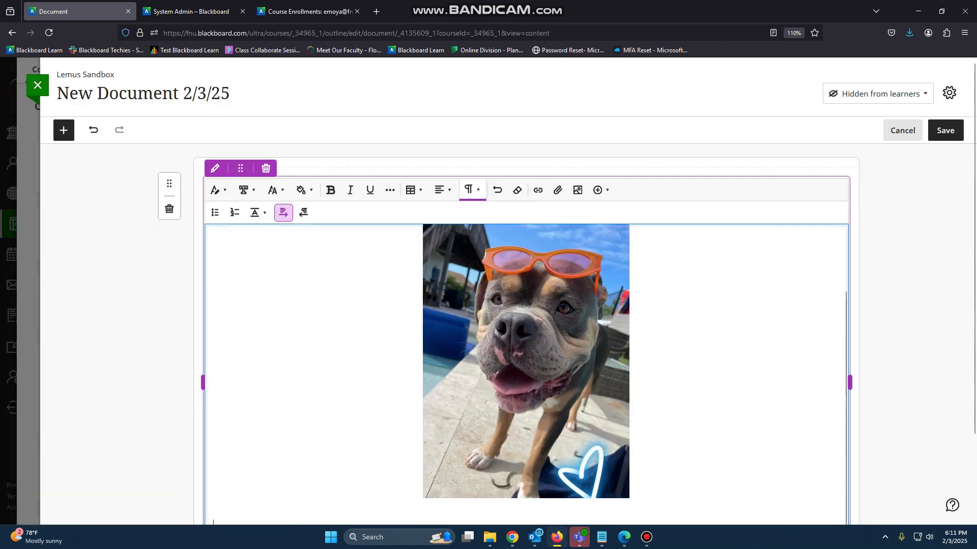
scroll(526, 342, down, 1)
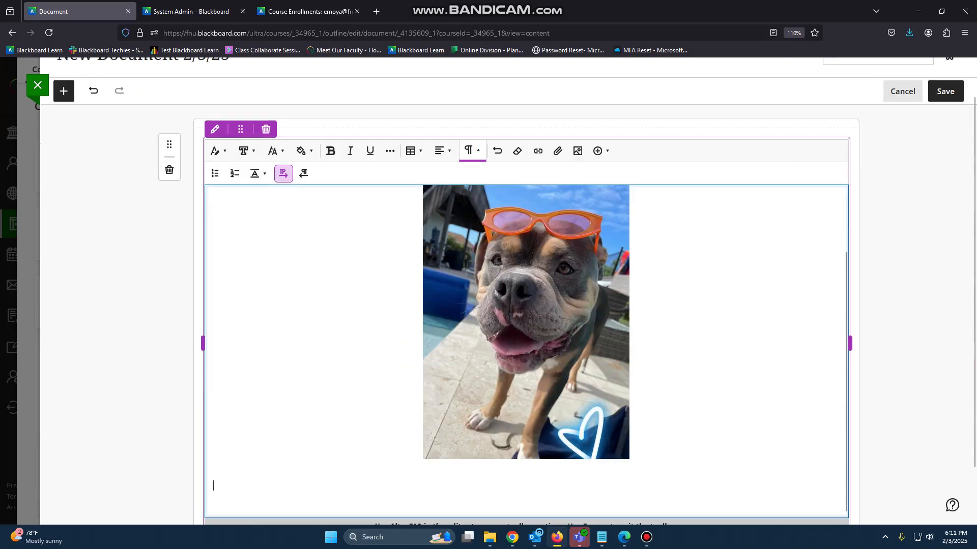
scroll(526, 342, up, 1)
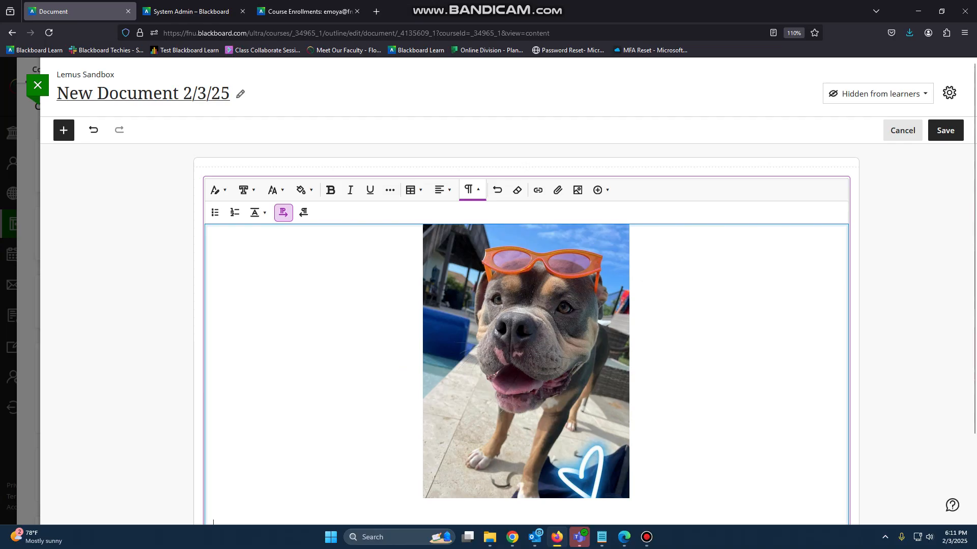
Rename the document from its default title to "Test test".
click(240, 94)
drag(240, 94, 38, 87)
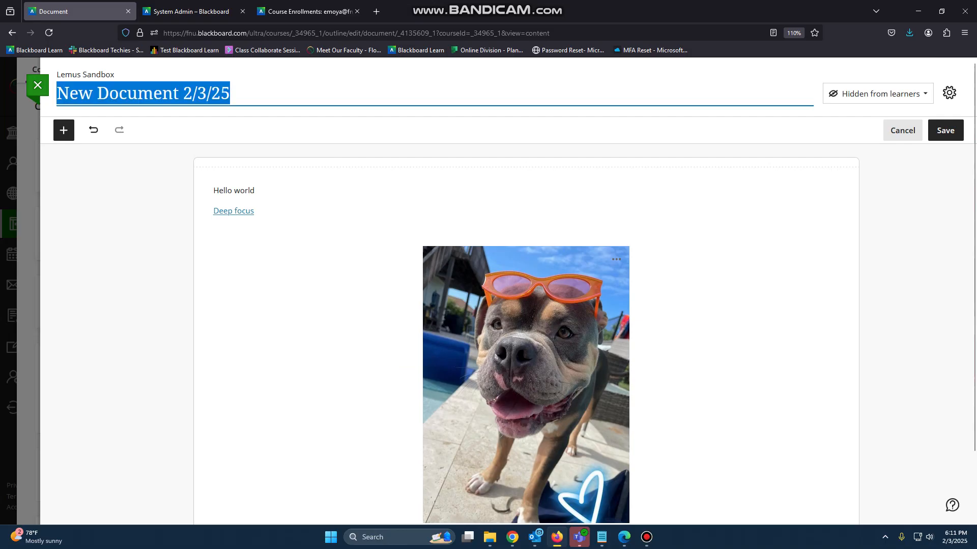
text(Te)
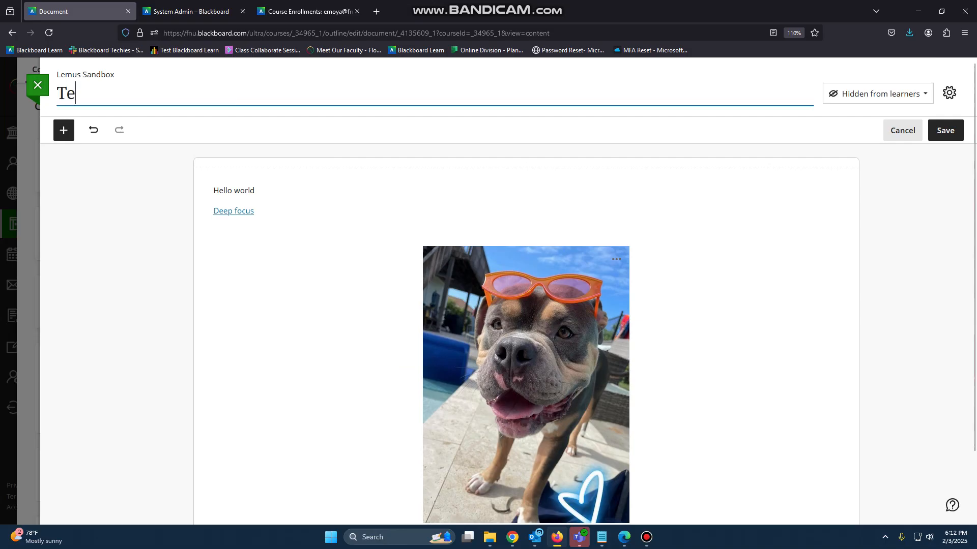
text(st ts)
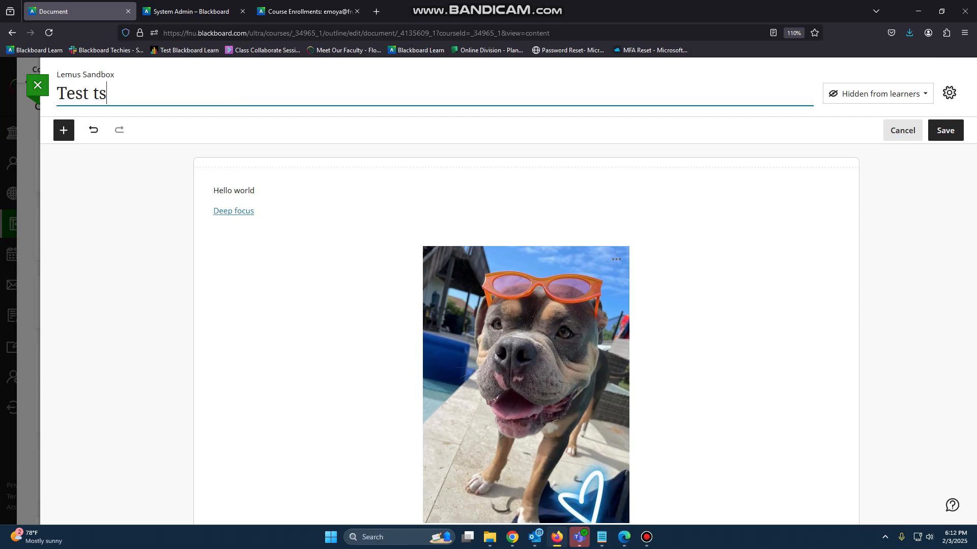
key(BackSpace)
text(est)
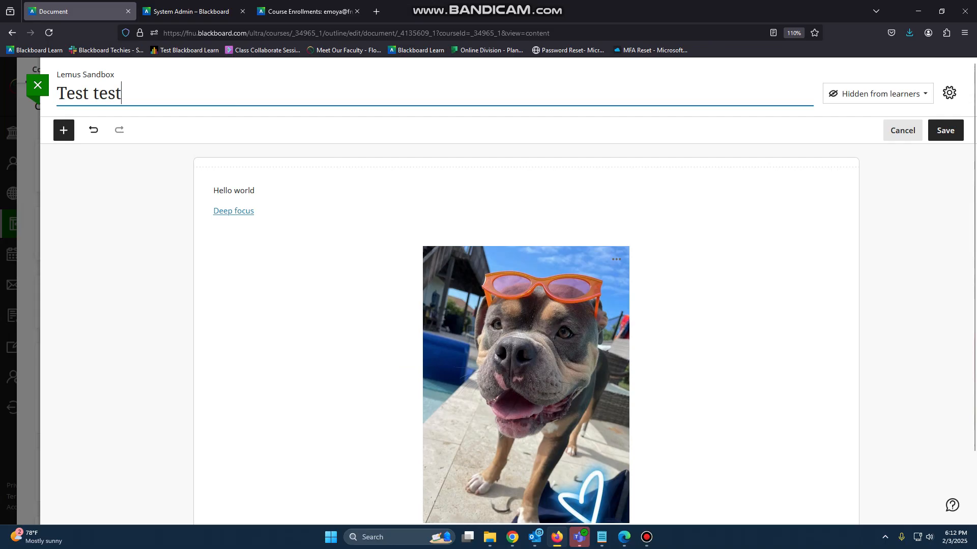
key(Return)
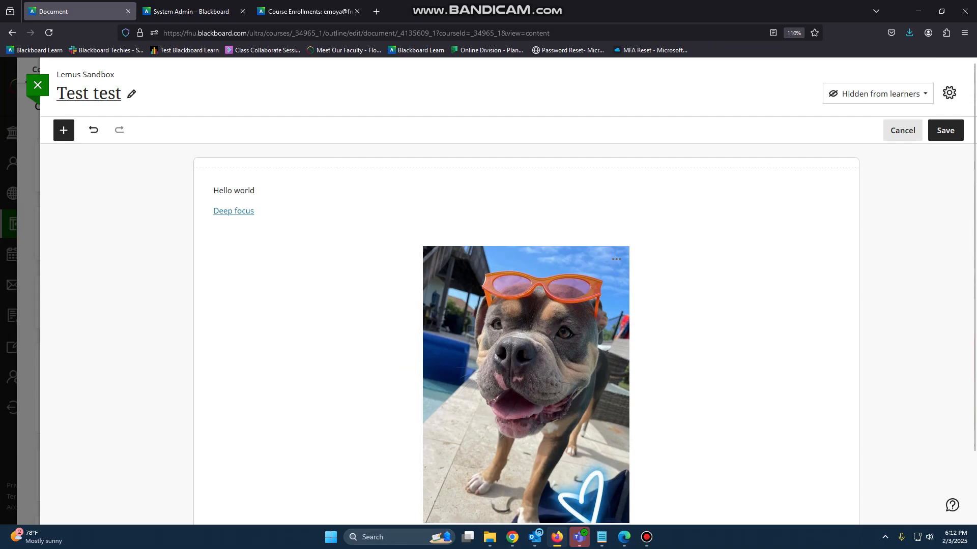
Replace the second word of the document title so that it reads "Test 12".
click(128, 93)
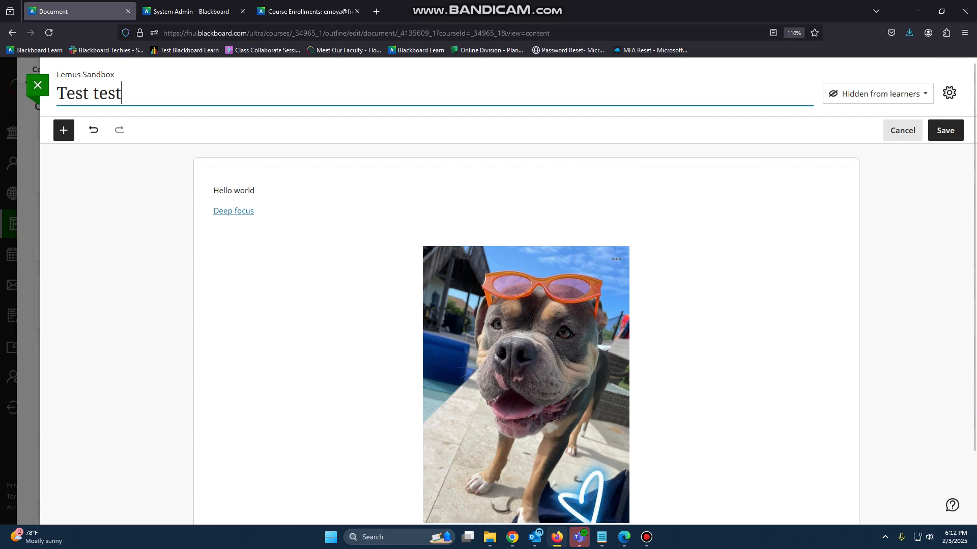
key(ctrl+shift+Left)
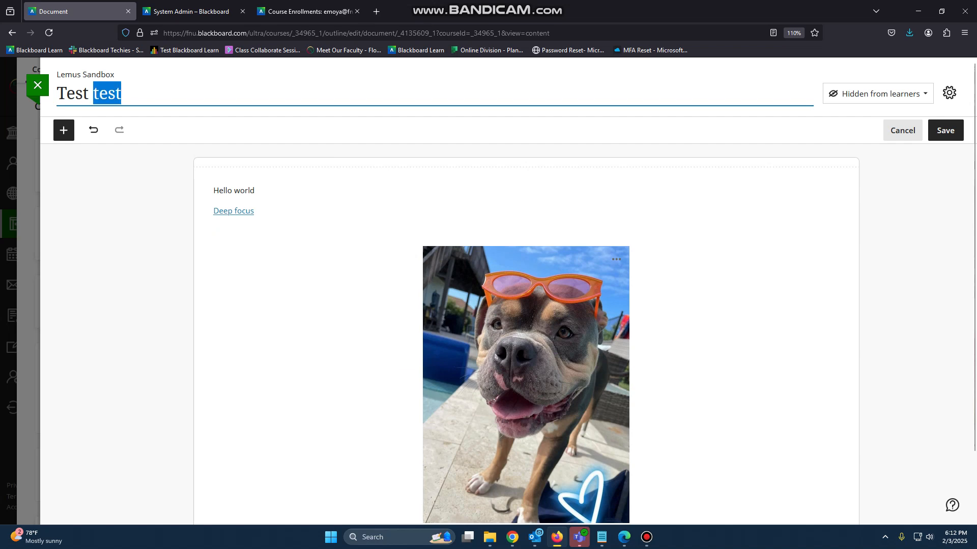
text(12)
key(Return)
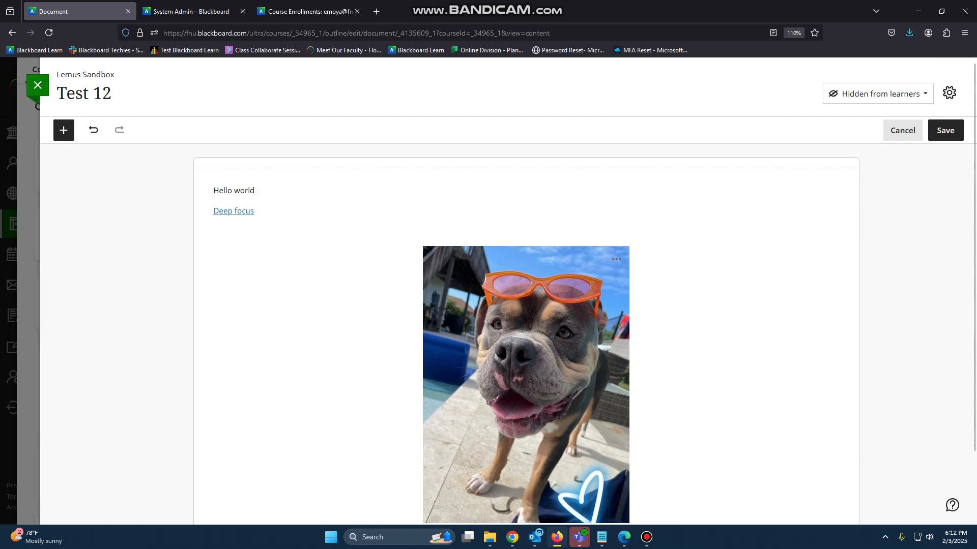
Save the Test 12 document and close it to return to the course content page.
scroll(526, 326, down, 1)
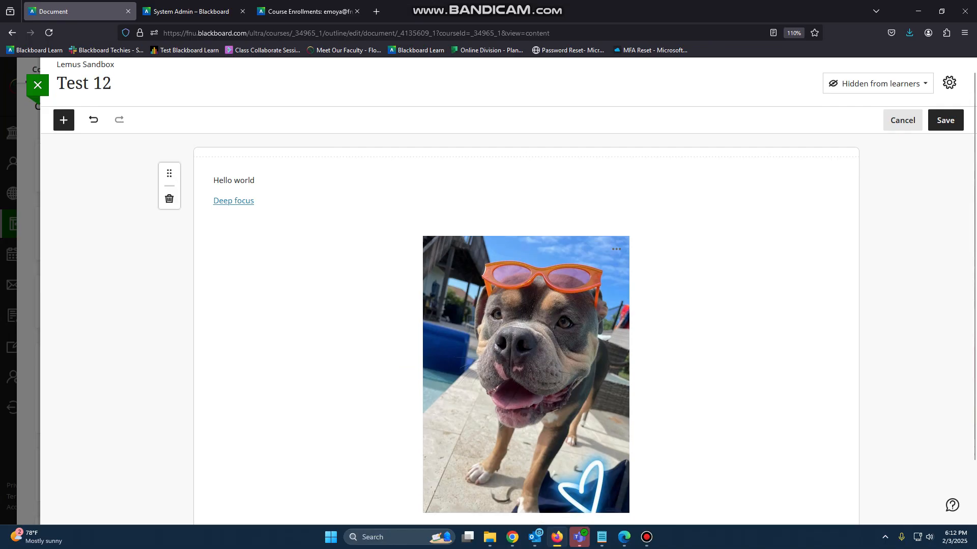
scroll(526, 326, up, 1)
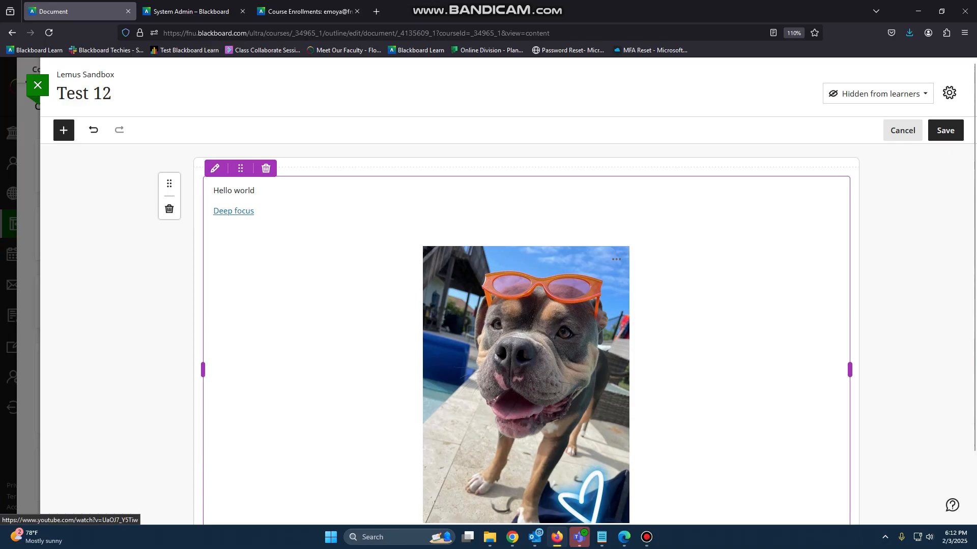
scroll(526, 326, down, 1)
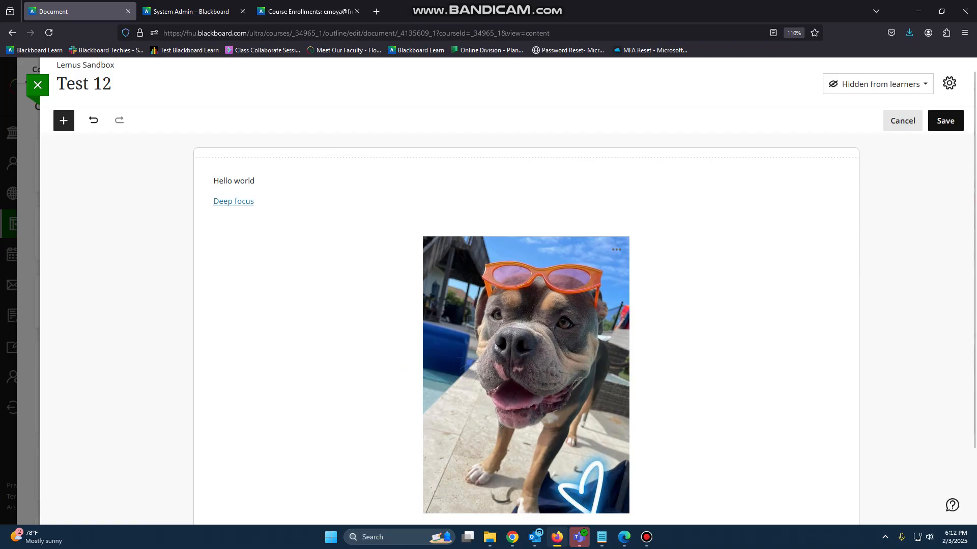
click(945, 120)
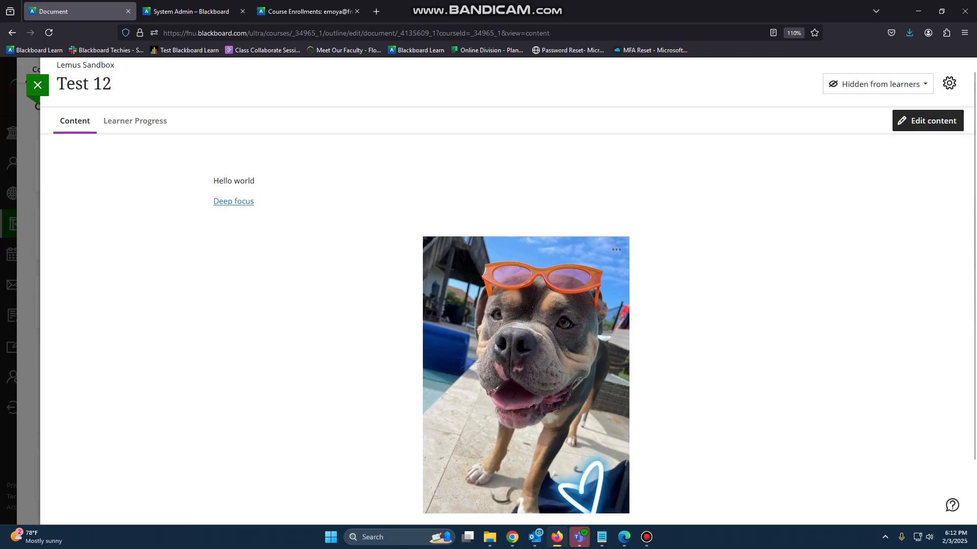
click(37, 85)
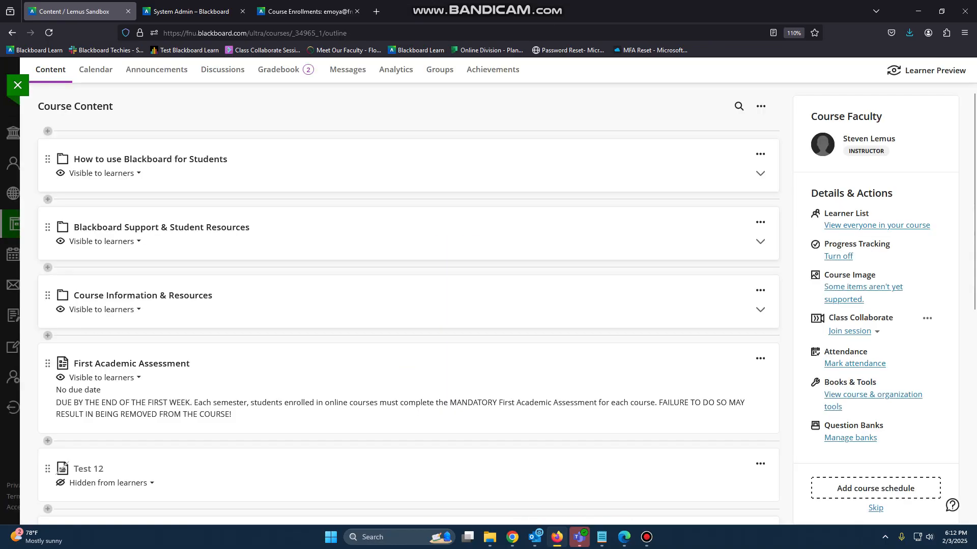
Make Test 12 visible to learners in the course content list and reopen the document.
scroll(65, 464, down, 1)
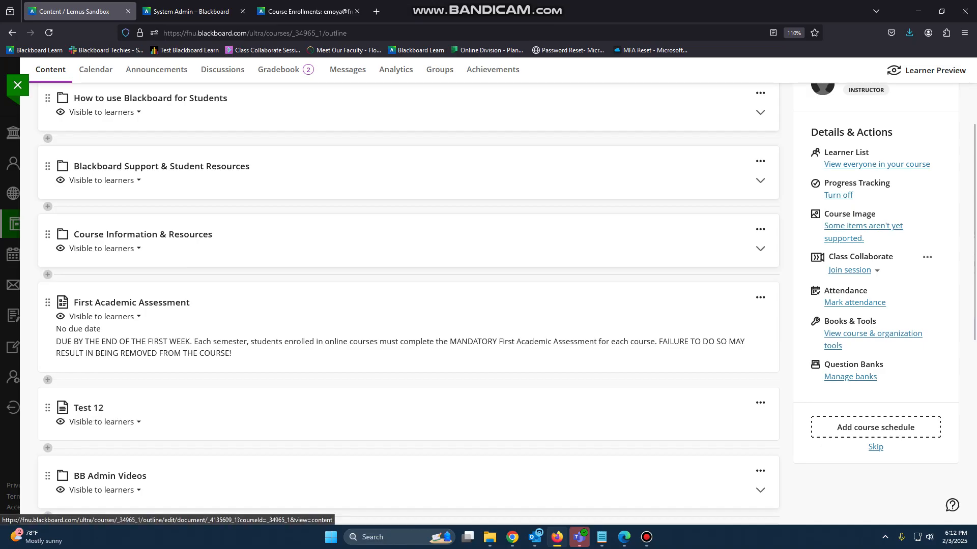
click(89, 407)
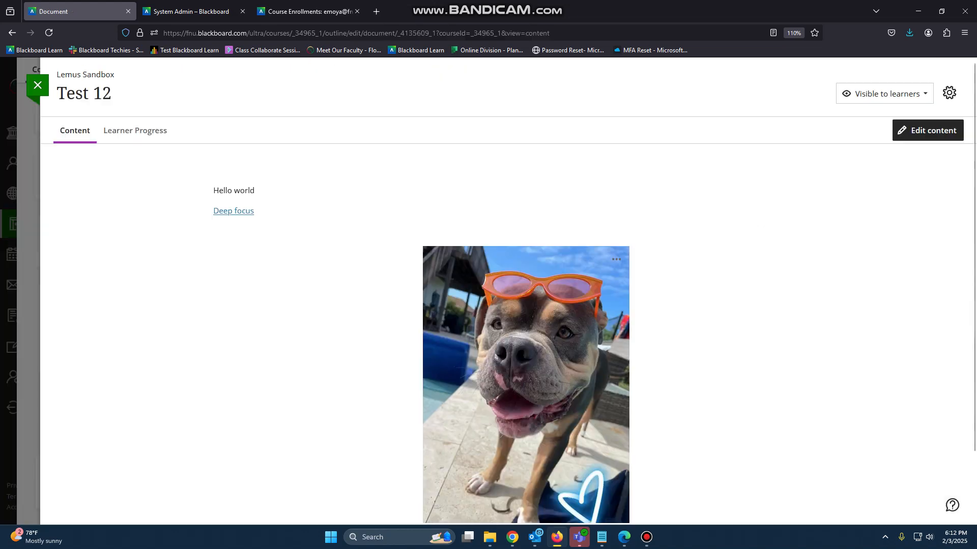